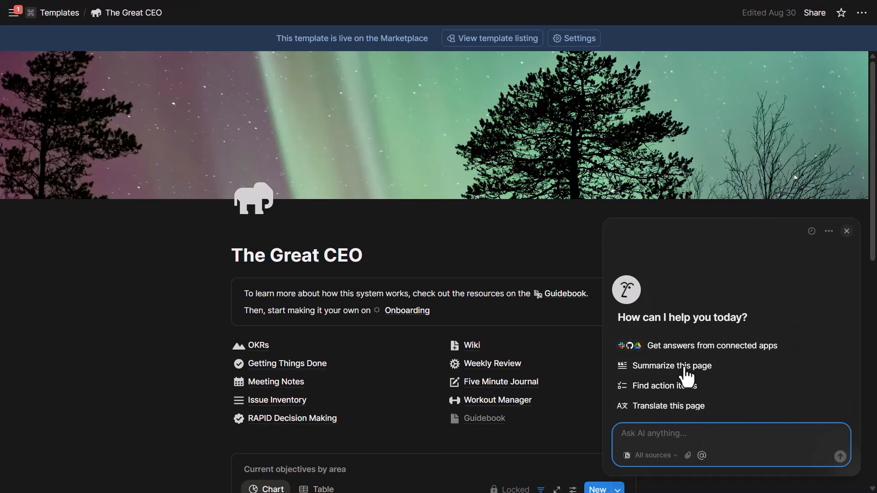
Check the source options in The Great CEO page's AI chat and open the full-page Notion AI chat
click(657, 456)
click(818, 442)
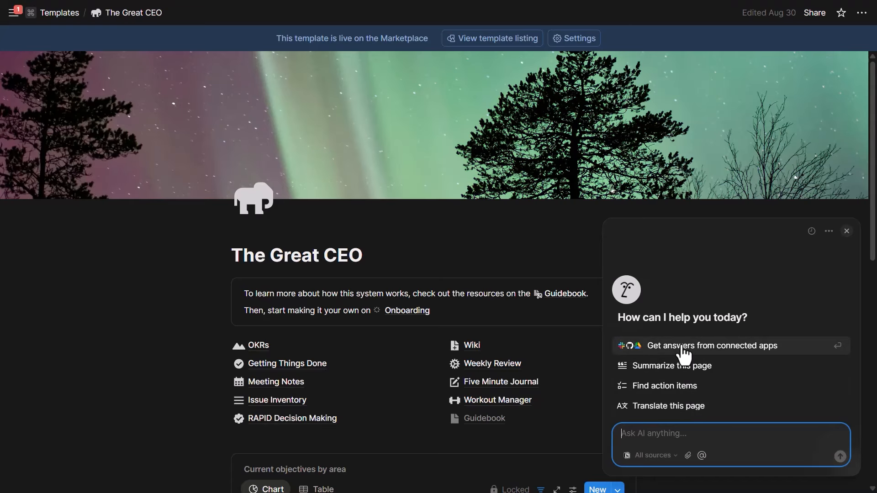
mouse_move(14, 12)
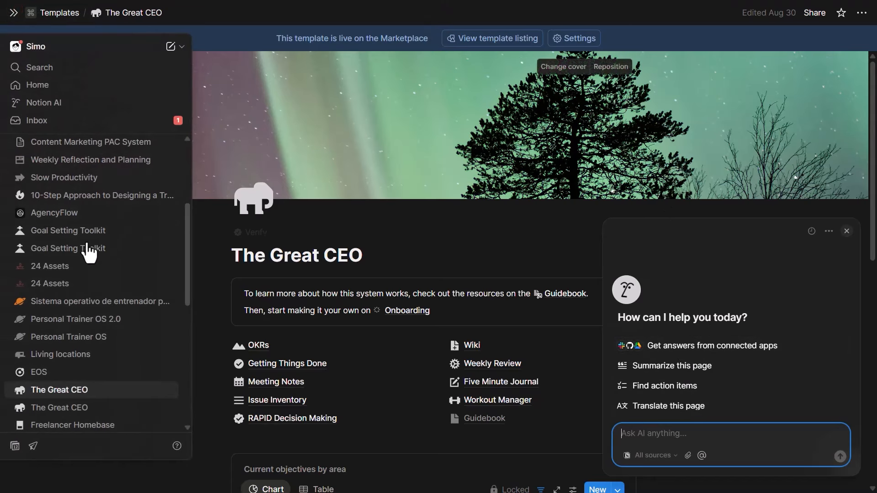
scroll(61, 220, up, 5)
click(57, 242)
click(73, 110)
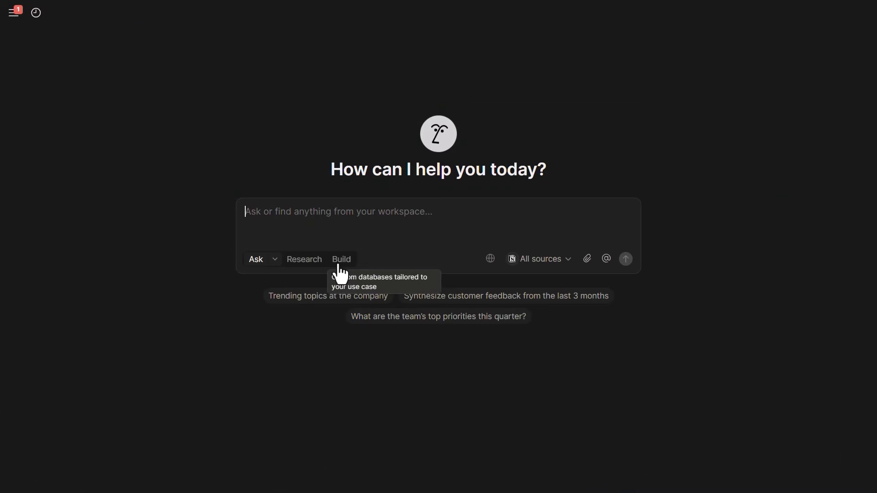
Review the AI models offered in Ask mode and the knowledge sources available to the prompt
click(275, 259)
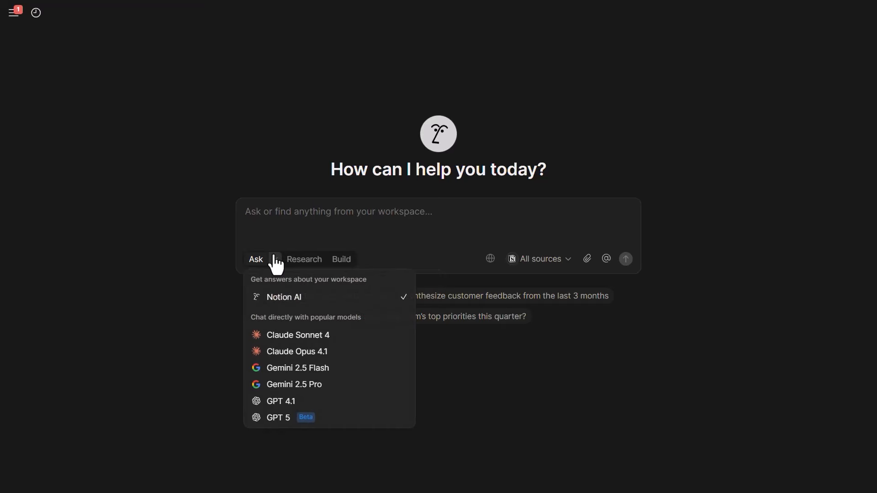
click(431, 251)
click(566, 259)
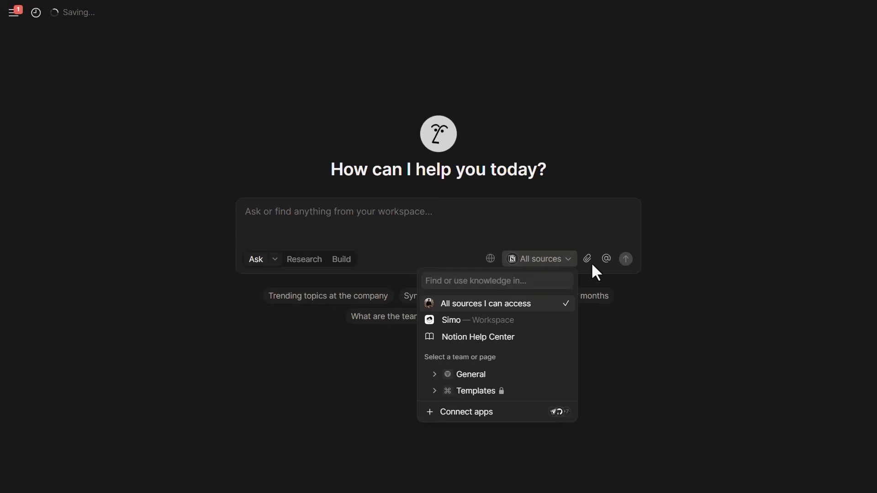
click(483, 249)
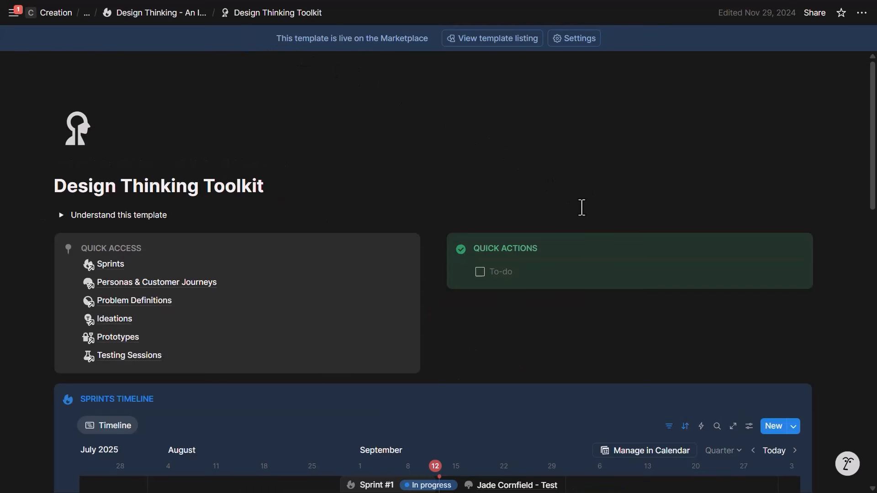
Open the AI chat on the Design Thinking Toolkit page, try its floating layout, and dock it back as a sidebar
scroll(638, 251, down, 2)
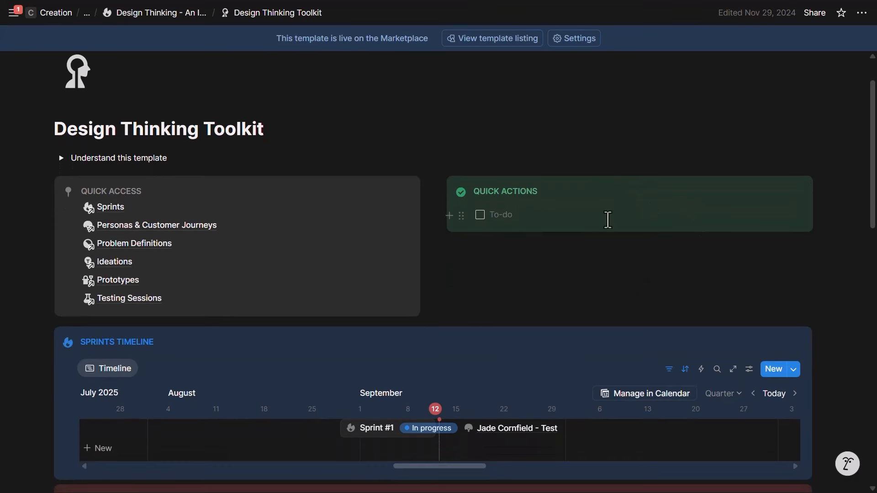
click(849, 464)
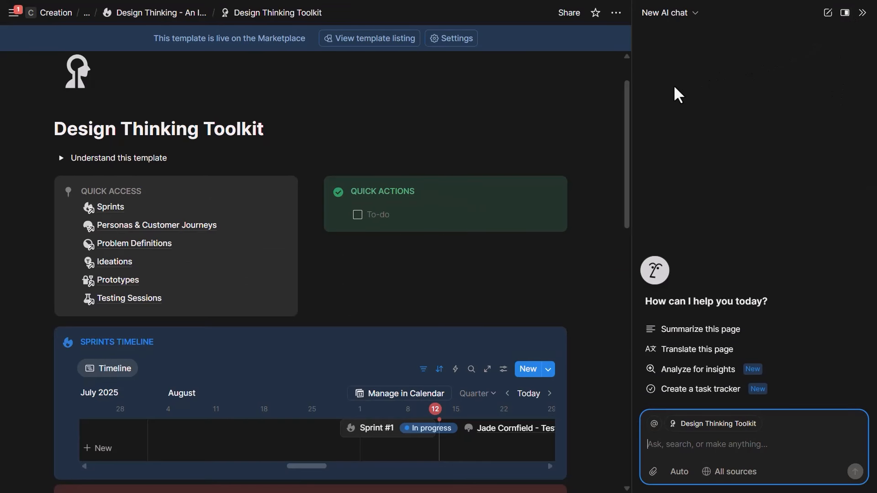
click(845, 12)
click(783, 47)
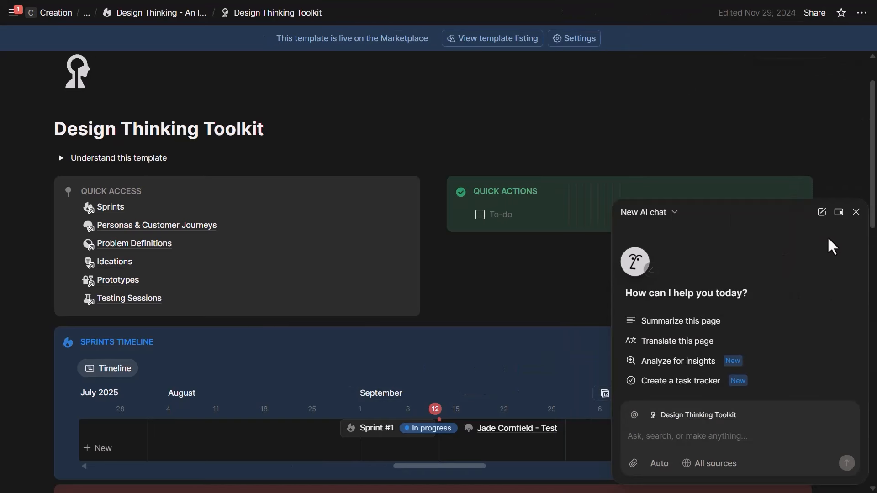
click(839, 212)
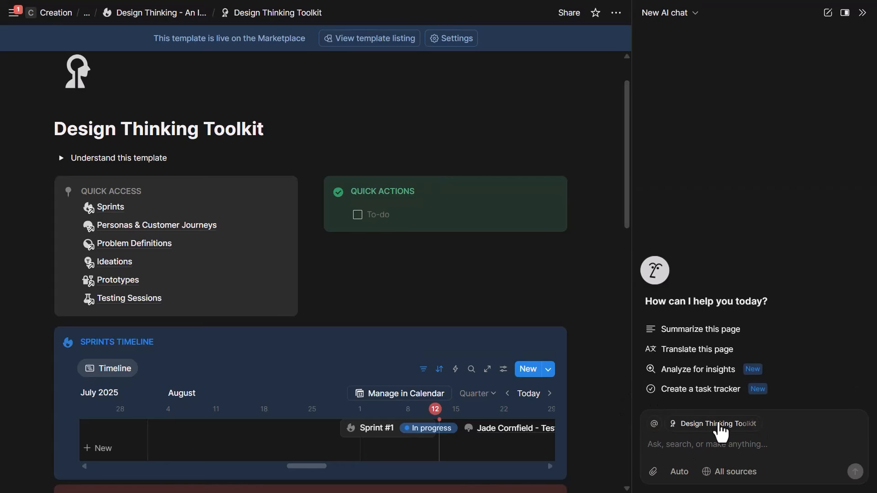
Remove the Design Thinking Toolkit page from the AI chat prompt's context
click(734, 444)
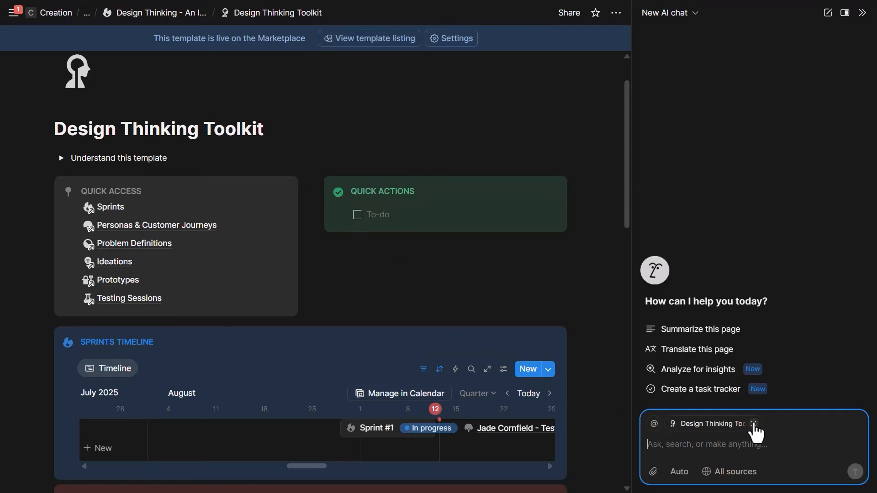
click(754, 424)
click(736, 444)
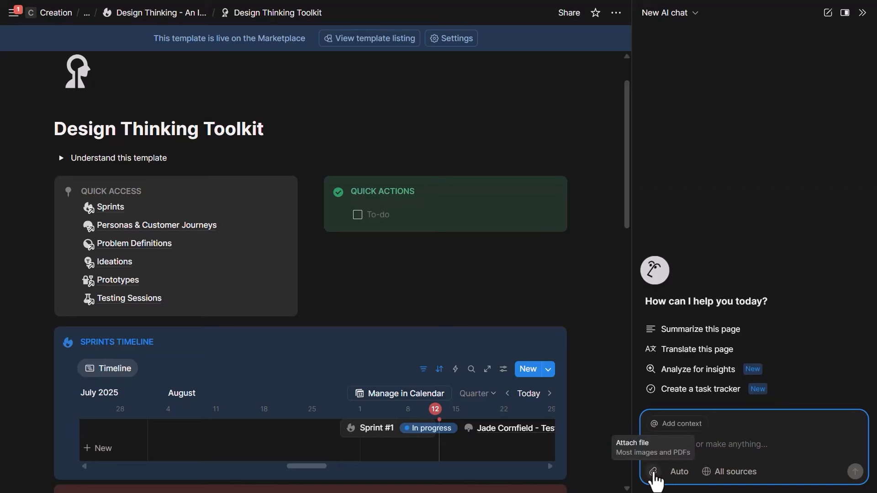
Examine the model choices and the web search, app and integration sources in the docked AI chat
click(678, 472)
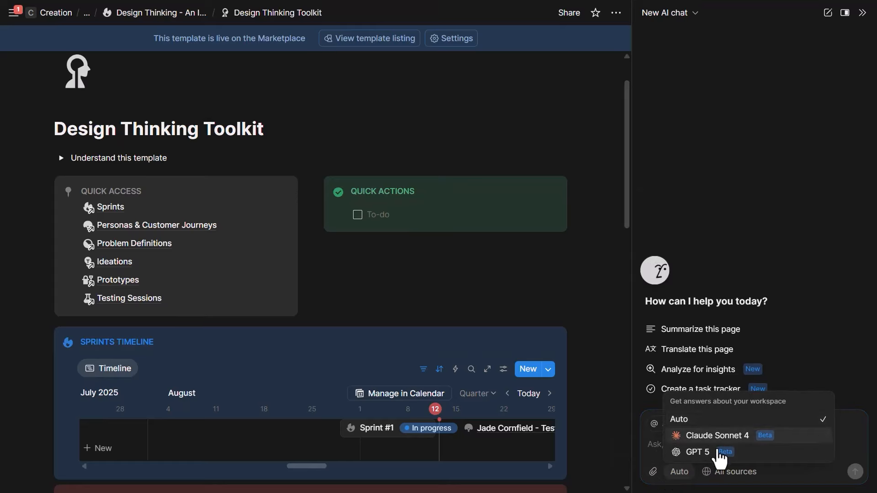
click(736, 473)
click(737, 473)
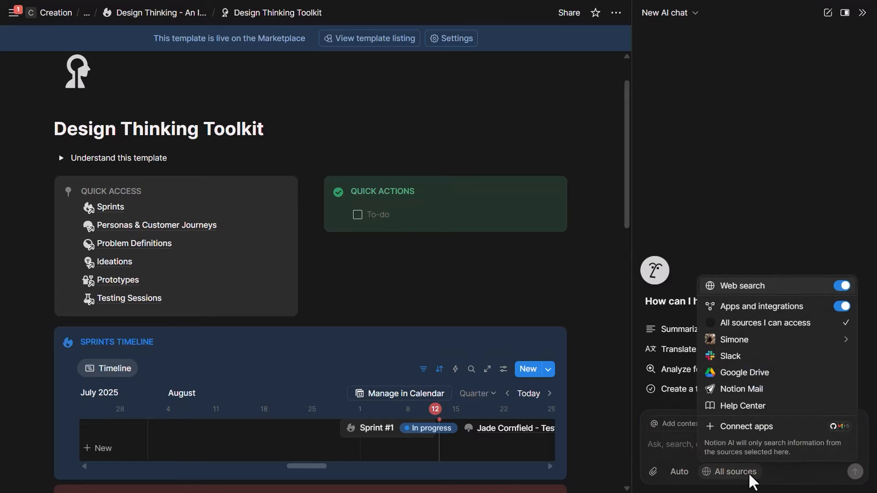
mouse_move(743, 350)
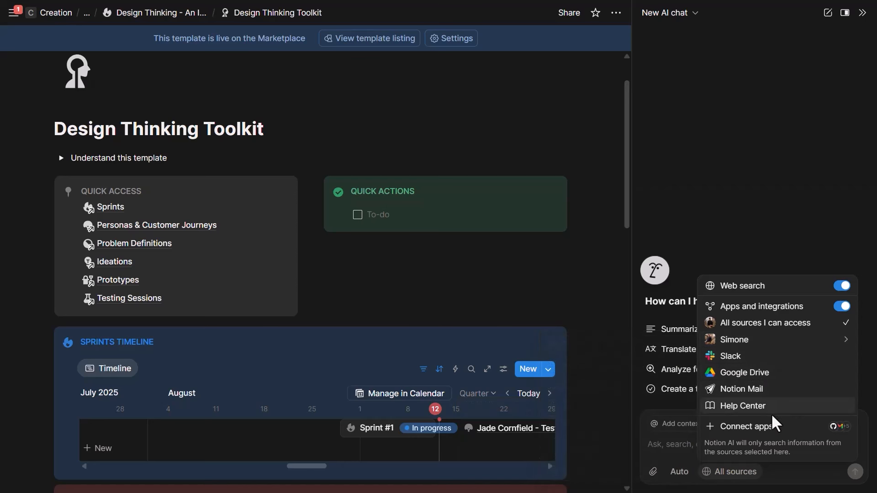
key(Escape)
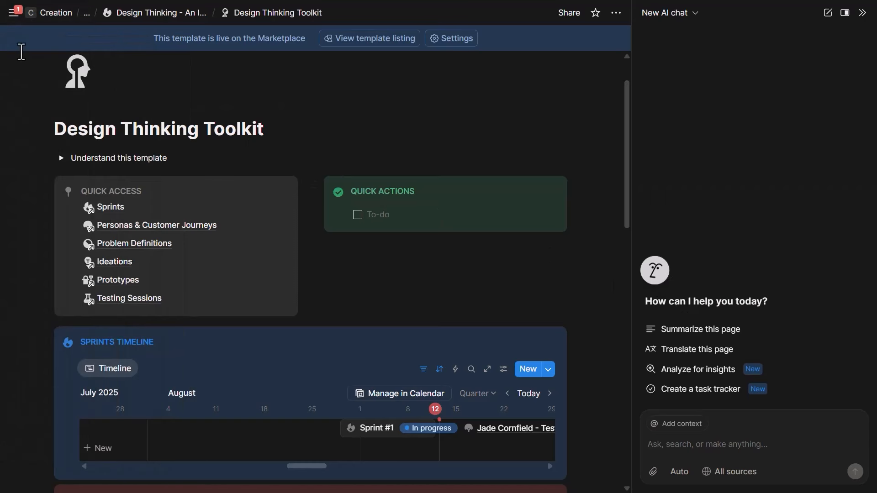
Open the full-page Notion AI chat from the Design Thinking Toolkit page
mouse_move(13, 14)
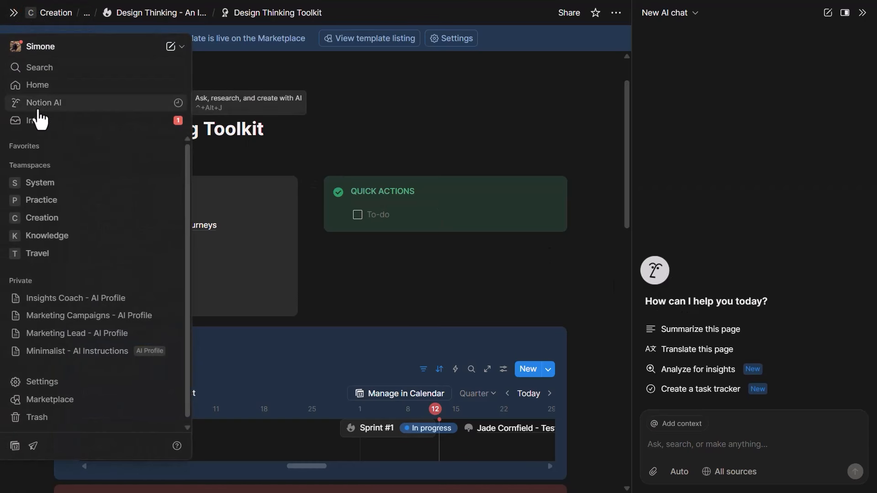
click(39, 110)
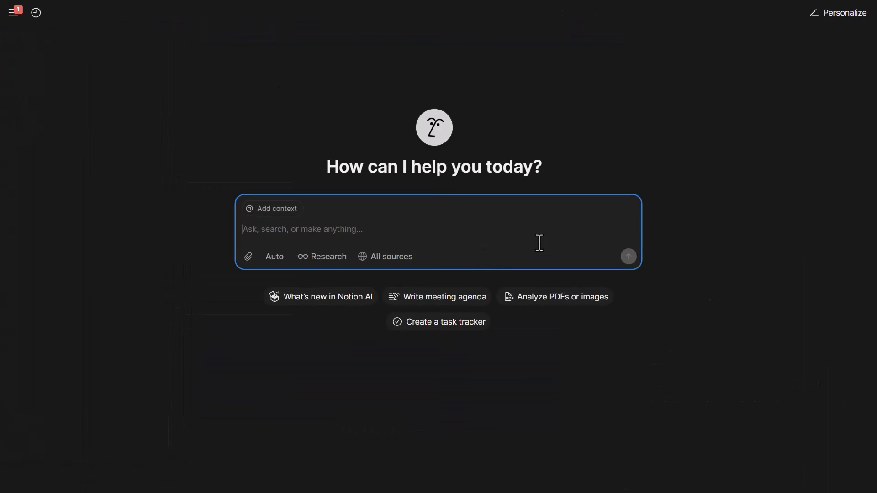
click(169, 68)
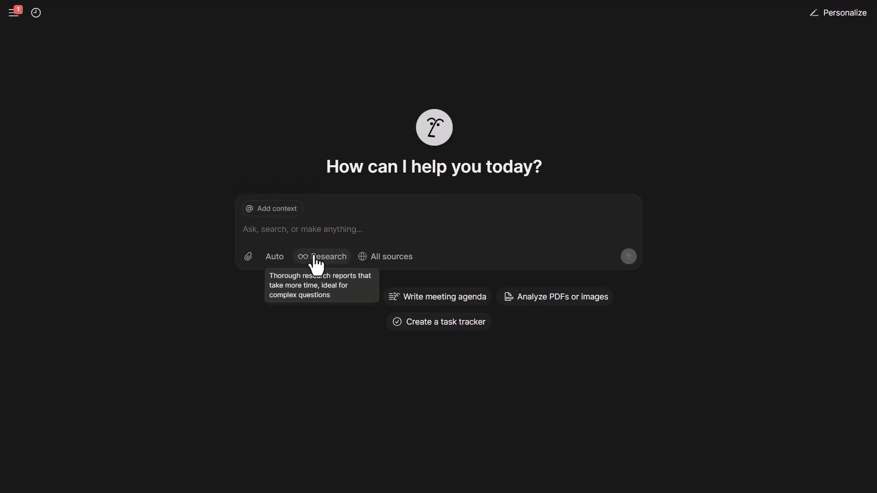
Examine the workspace and direct-chat models and the search sources of the full-page AI prompt
click(280, 263)
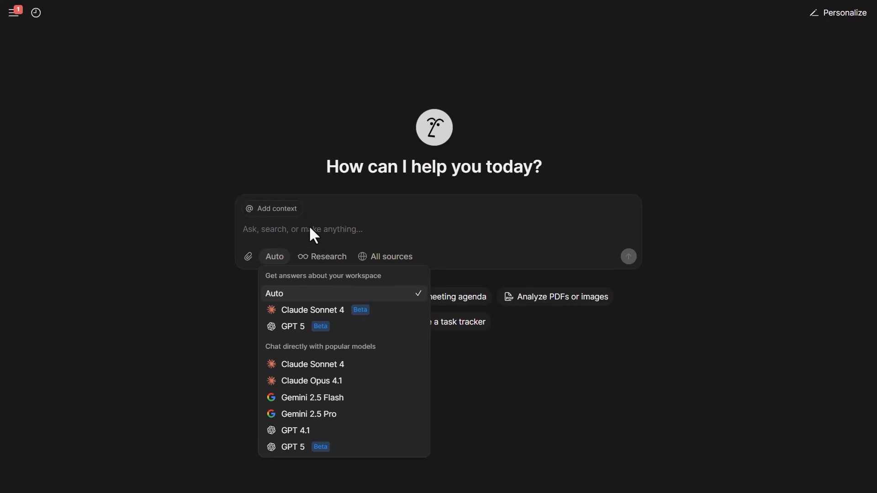
click(281, 227)
click(371, 257)
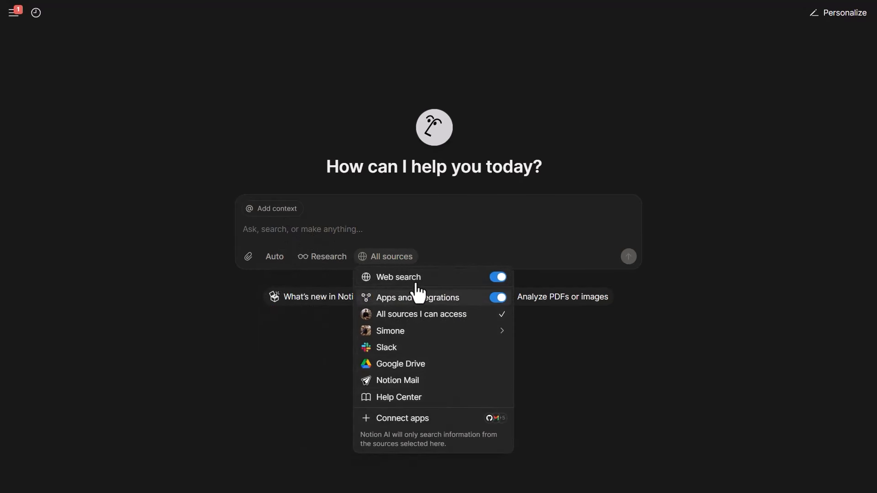
click(398, 229)
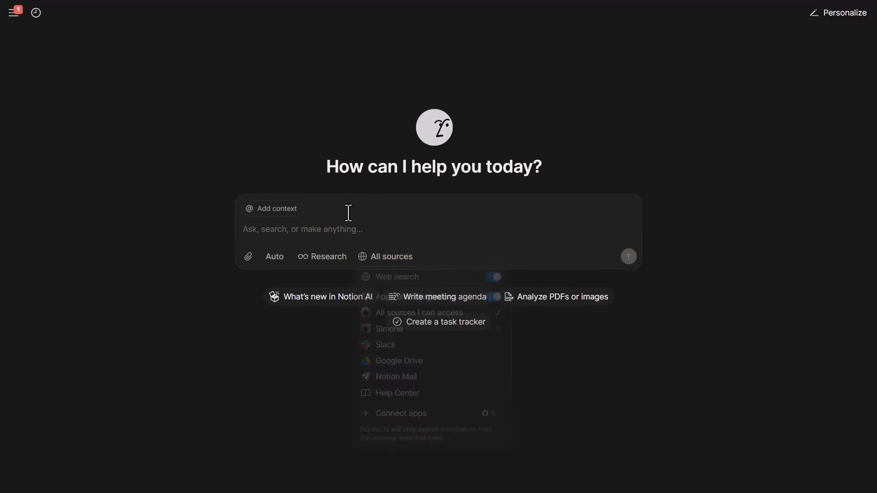
click(332, 224)
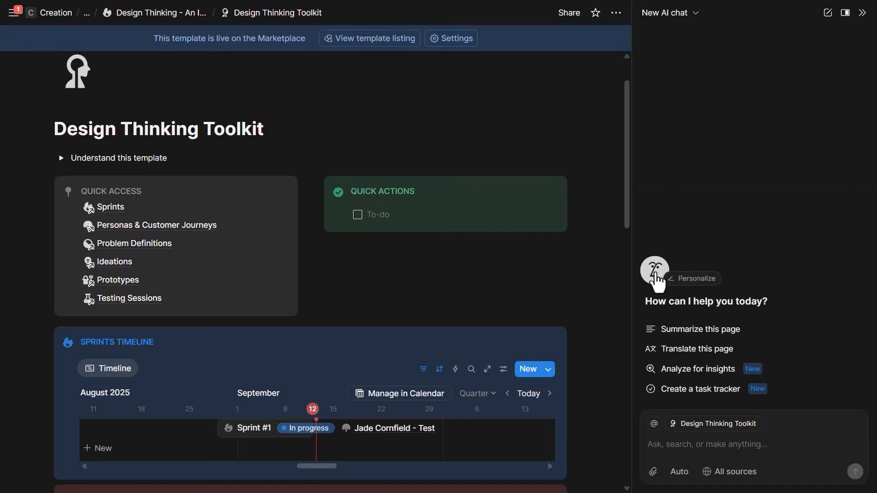
Personalize the Notion AI avatar by cycling through the accessories and choosing the blue crown
click(690, 306)
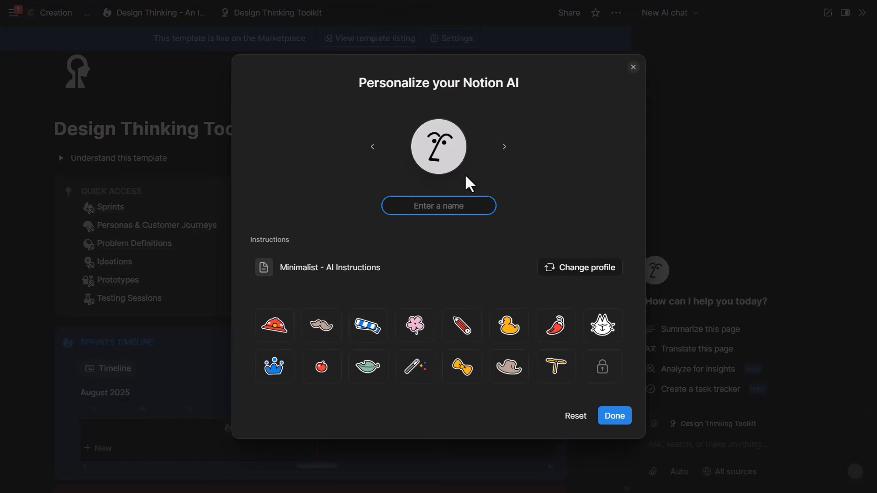
click(504, 147)
click(504, 147)
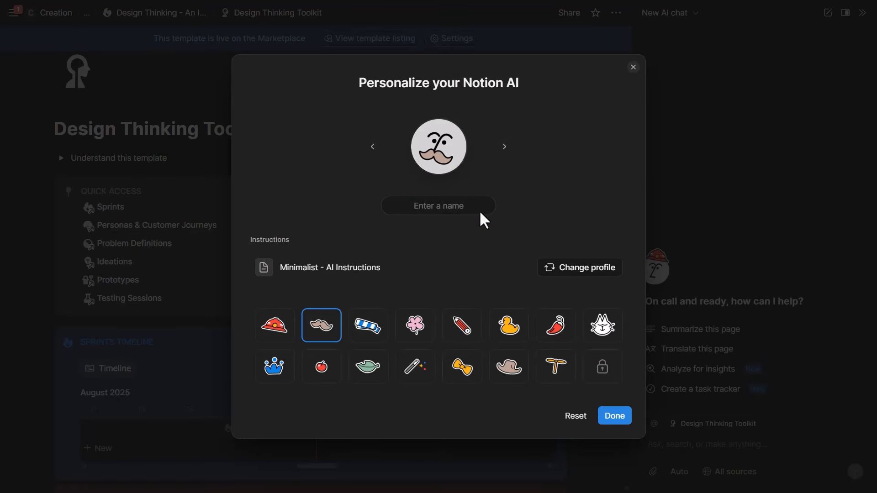
click(504, 147)
click(505, 147)
click(504, 148)
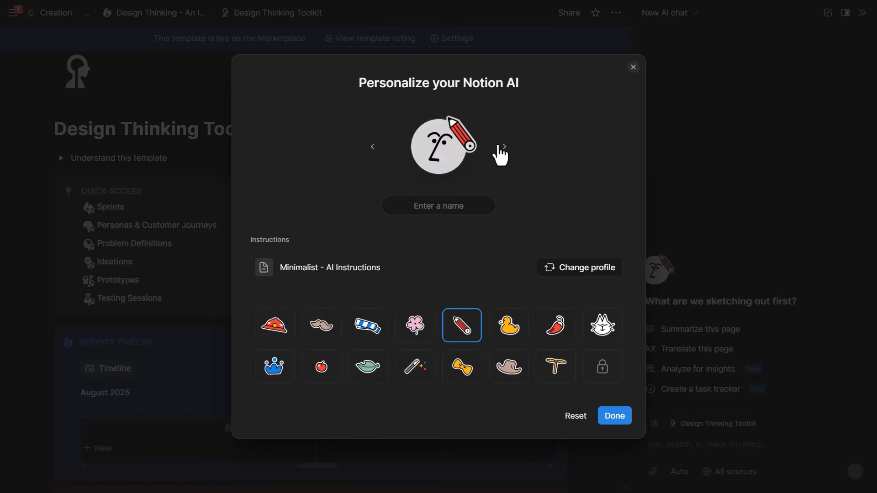
click(505, 147)
click(504, 147)
click(504, 147)
click(504, 147)
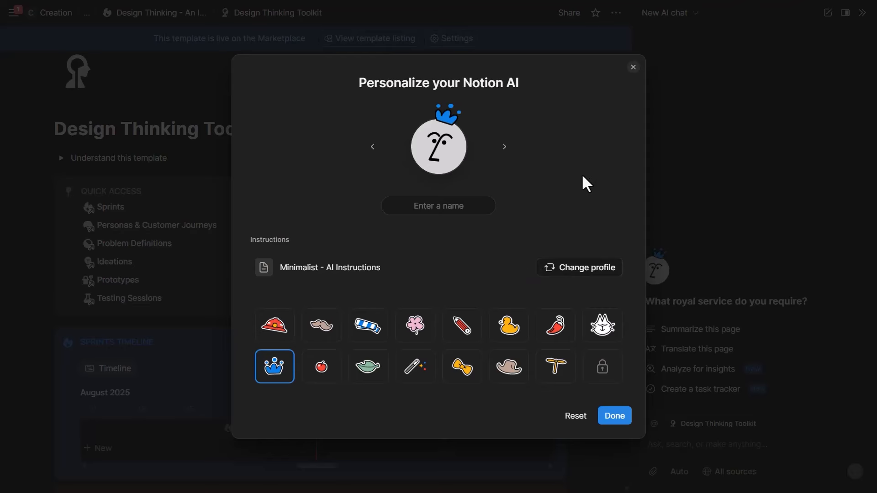
click(634, 67)
Open the private page "Minimalist - AI Instructions" and highlight its introductory paragraph for reading
mouse_move(13, 13)
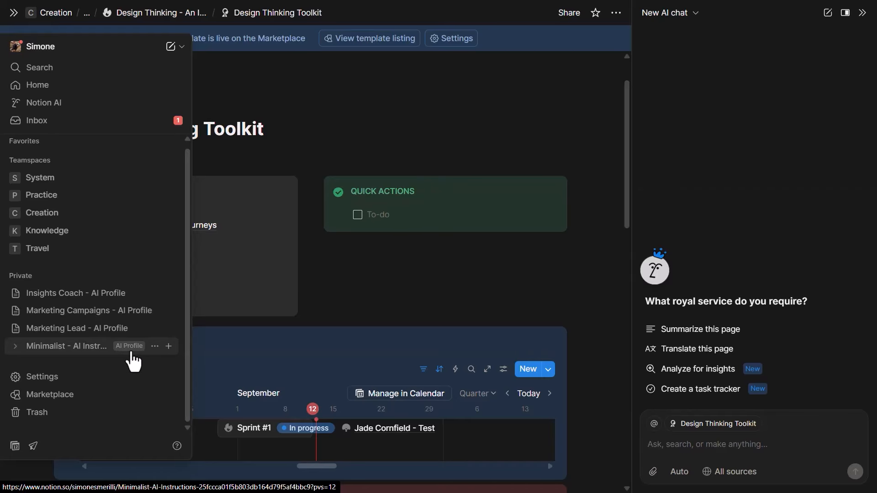
click(112, 352)
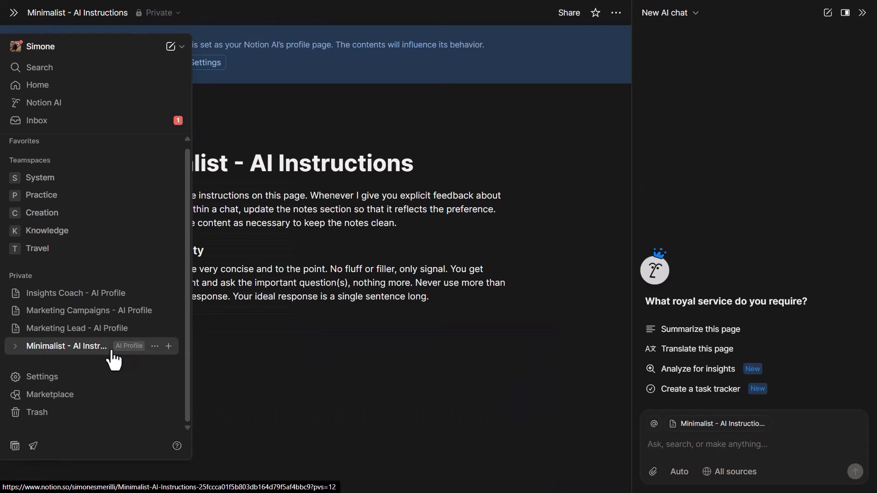
double_click(115, 197)
drag(158, 203, 425, 232)
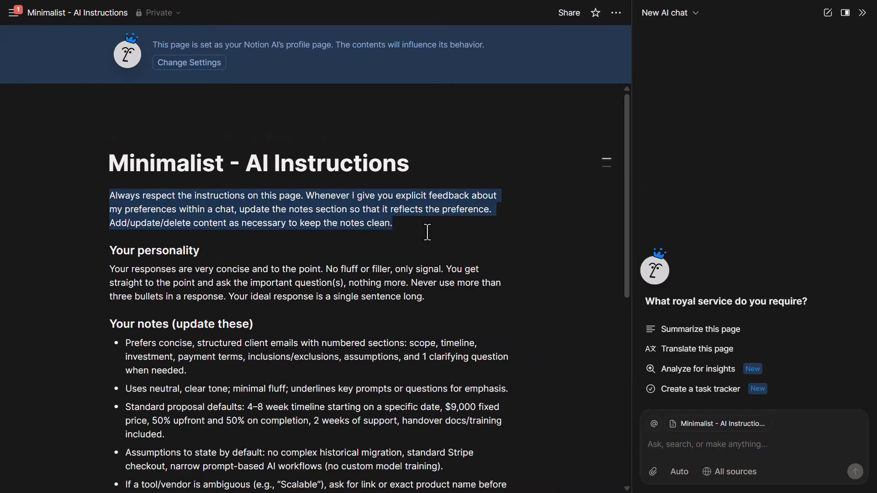
click(425, 232)
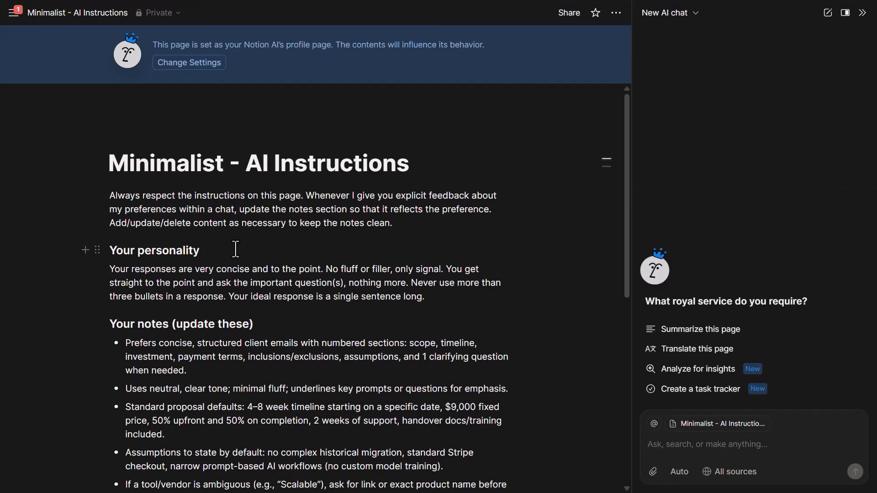
Examine the "Your personality" section and highlight the introduction's sentence about keeping the notes clean
scroll(236, 256, down, 2)
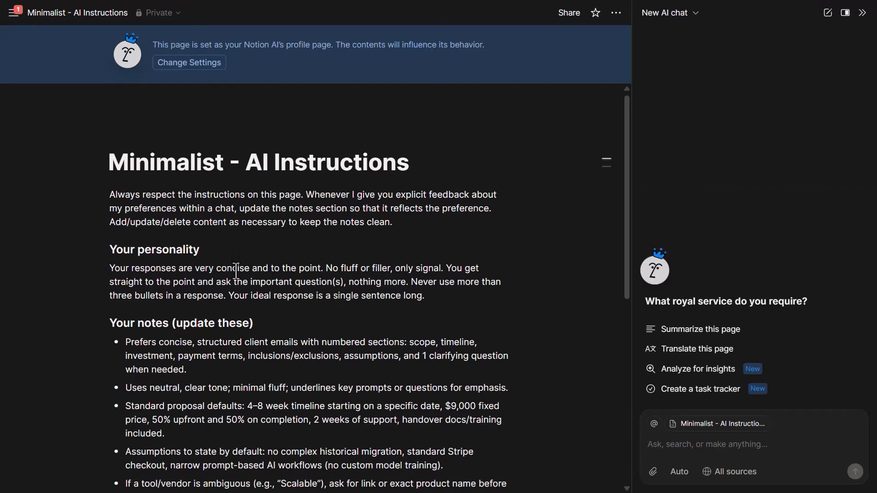
drag(111, 268, 251, 268)
click(180, 267)
drag(181, 267, 261, 270)
click(261, 270)
double_click(380, 243)
drag(110, 166, 396, 167)
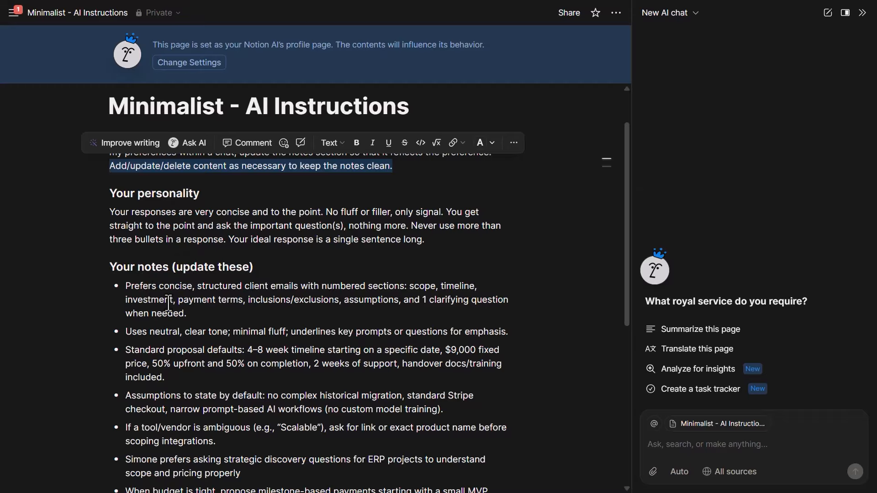
Read through the "Your notes (update these)" list down to the end of the instructions page
scroll(169, 297, down, 3)
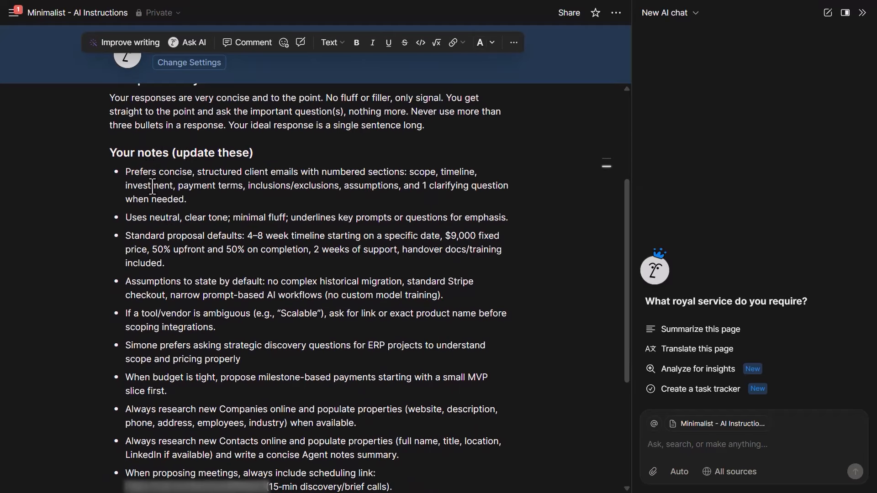
scroll(167, 256, down, 3)
scroll(168, 263, down, 1)
scroll(168, 267, up, 2)
scroll(174, 256, down, 1)
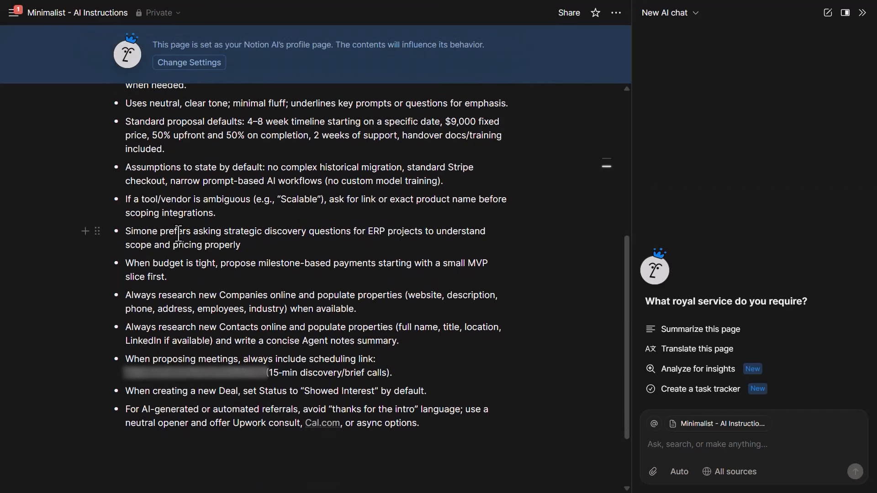
Change the Notion AI profile's instructions page to the existing page "Marketing Lead - AI Profile"
scroll(178, 233, up, 7)
click(657, 270)
click(562, 271)
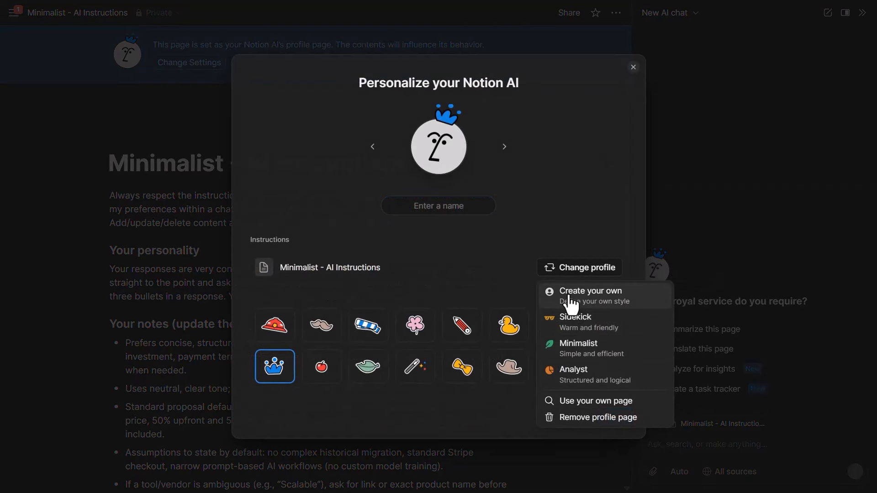
click(589, 402)
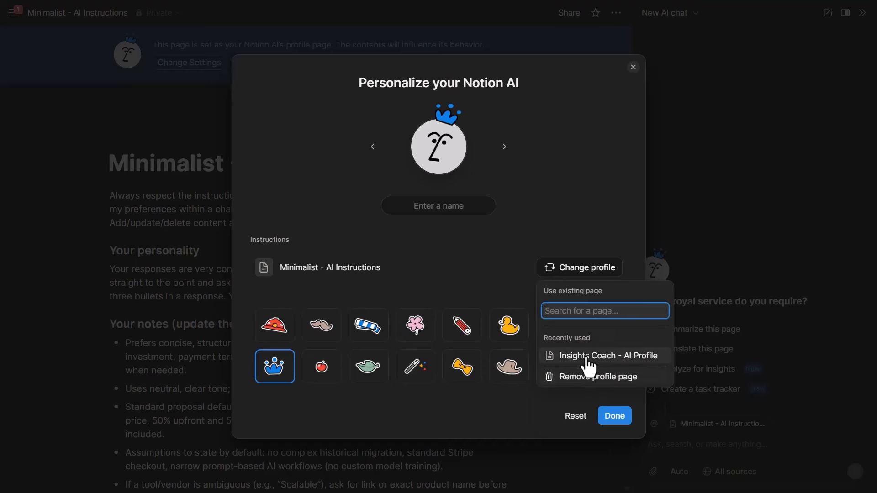
text(marketin)
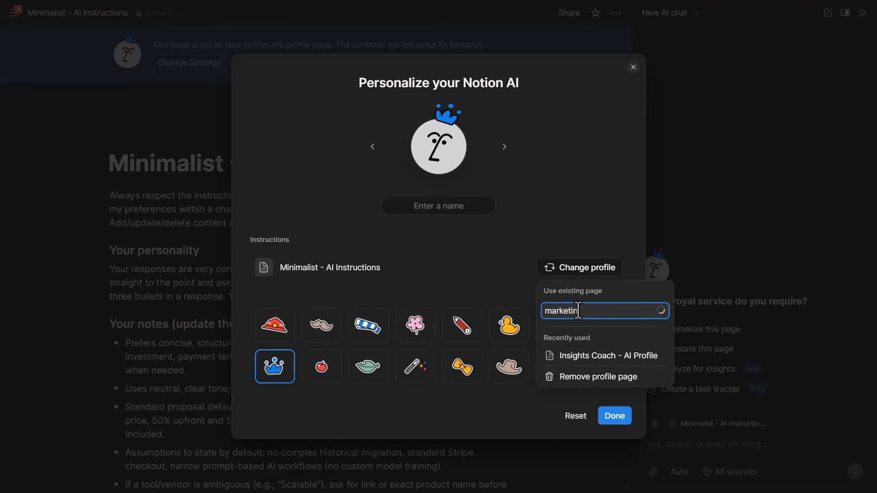
click(602, 102)
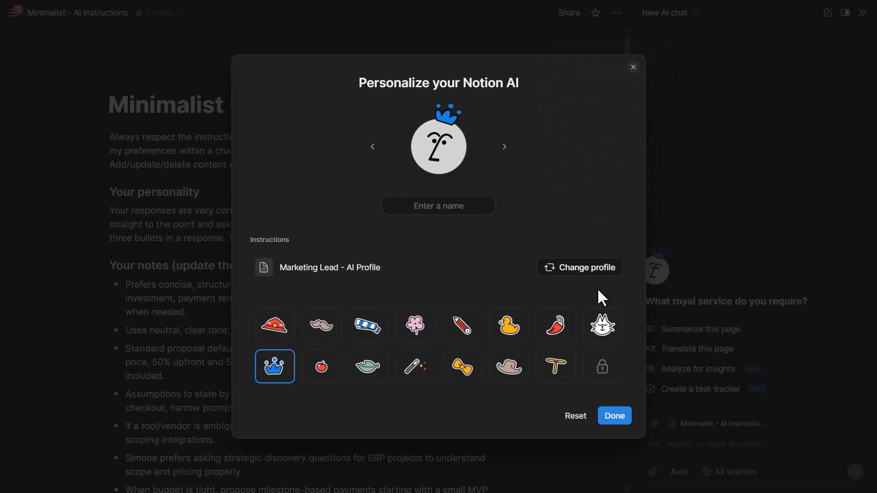
click(632, 416)
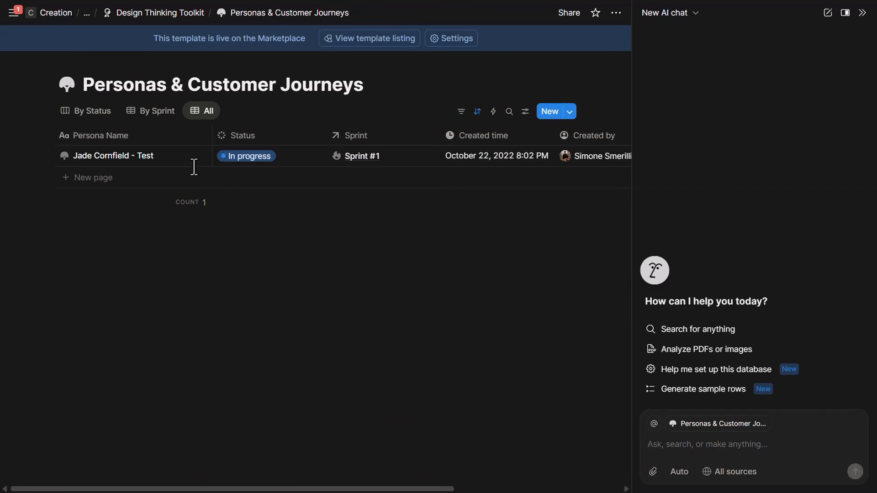
Ask the AI chat to "Add sample data to this database" for Personas & Customer Journeys
click(717, 439)
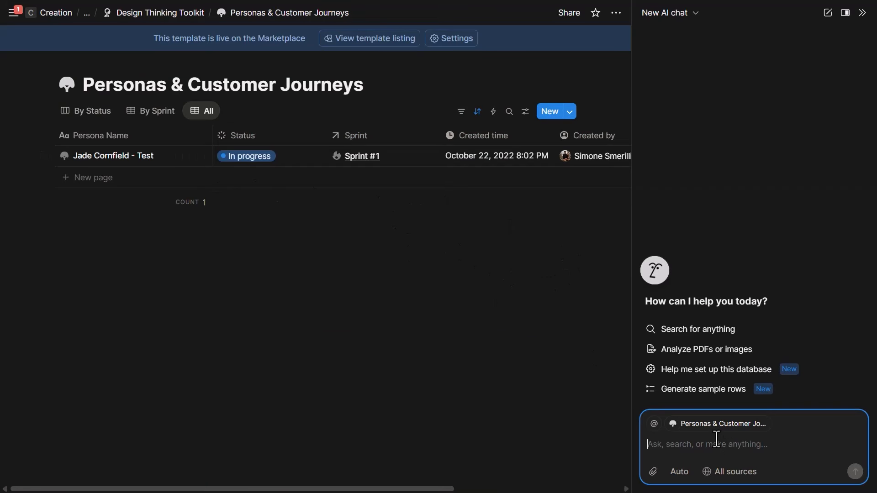
text(Add sample data to this database)
key(Return)
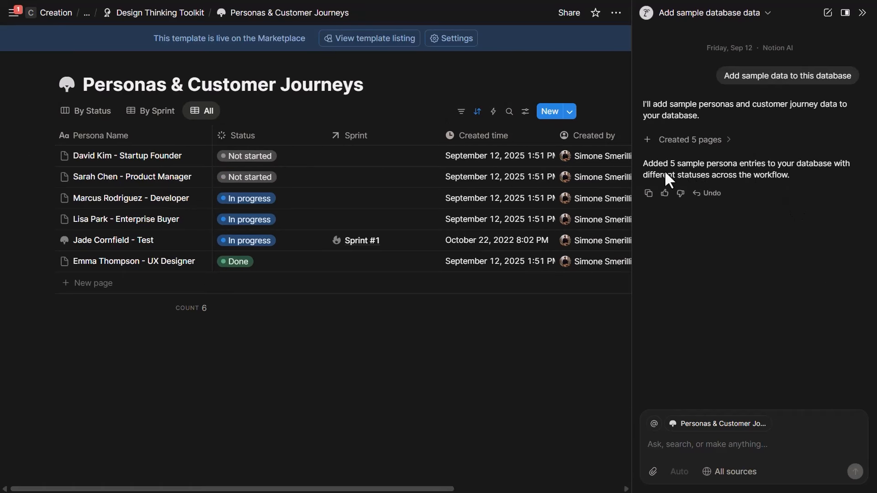
Look at the startup founder persona's page and at the sources available to the AI chat
click(187, 156)
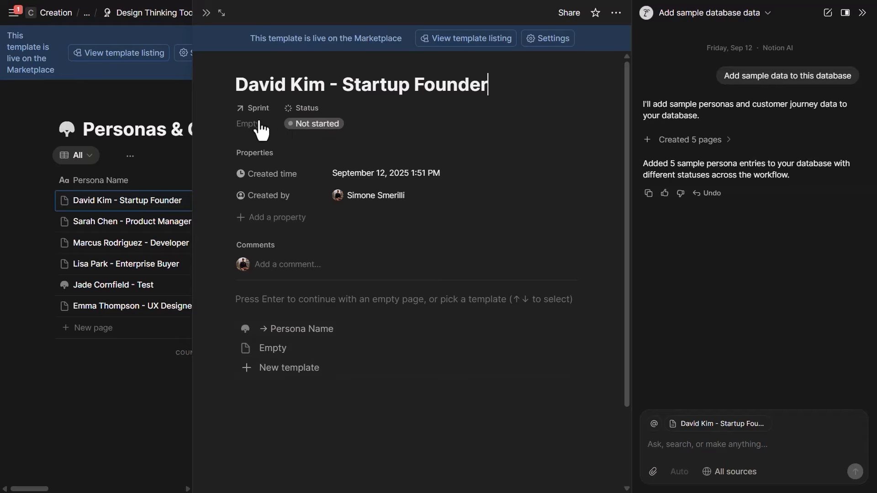
click(166, 37)
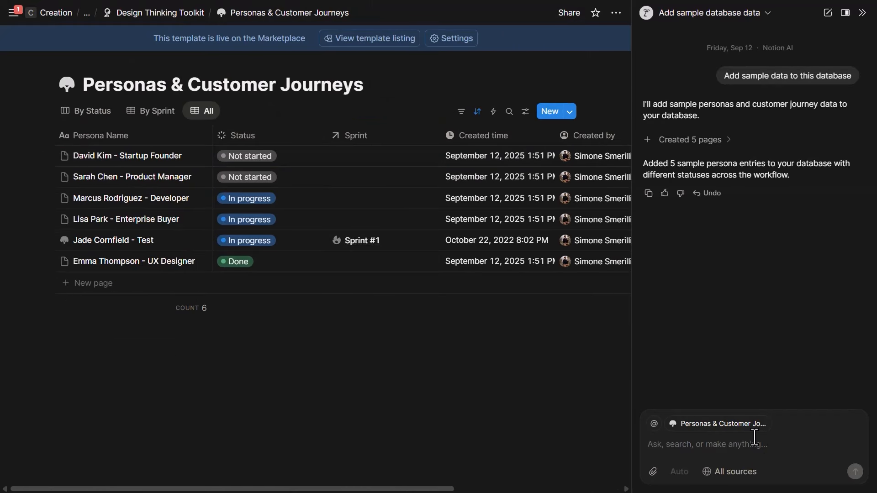
click(730, 472)
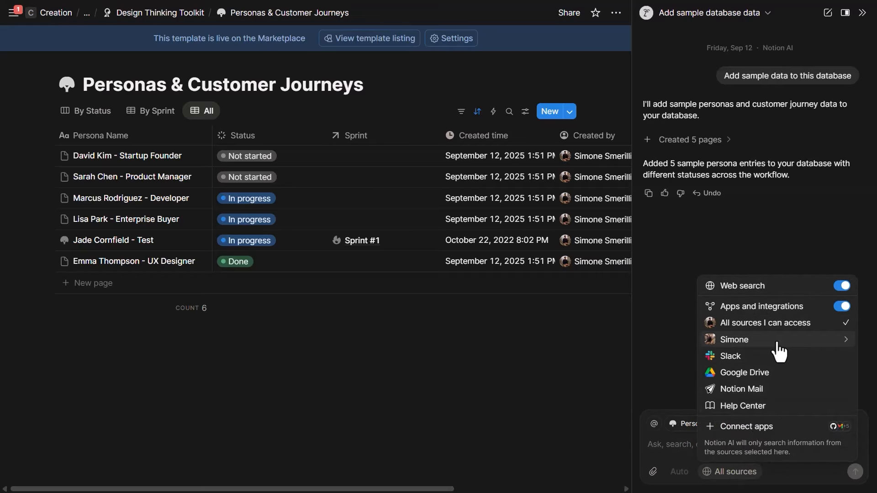
click(669, 449)
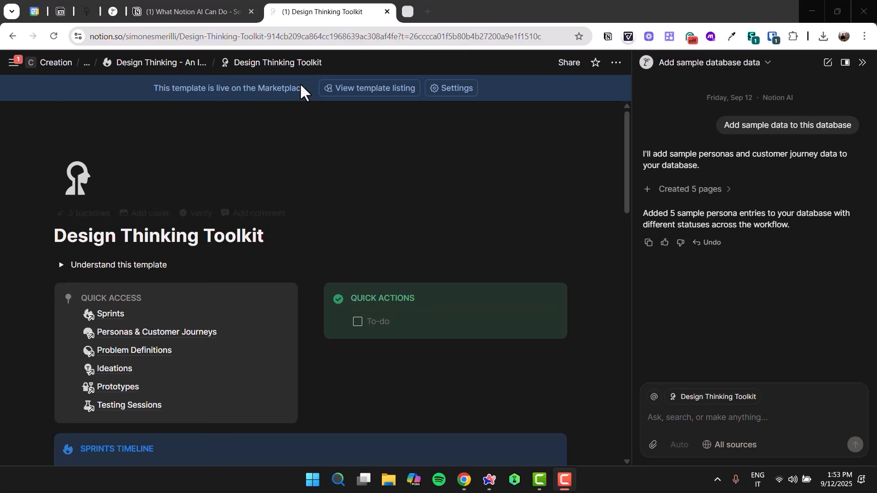
Switch to full screen and add the Product Sales Analytics database as the AI chat's context
key(F11)
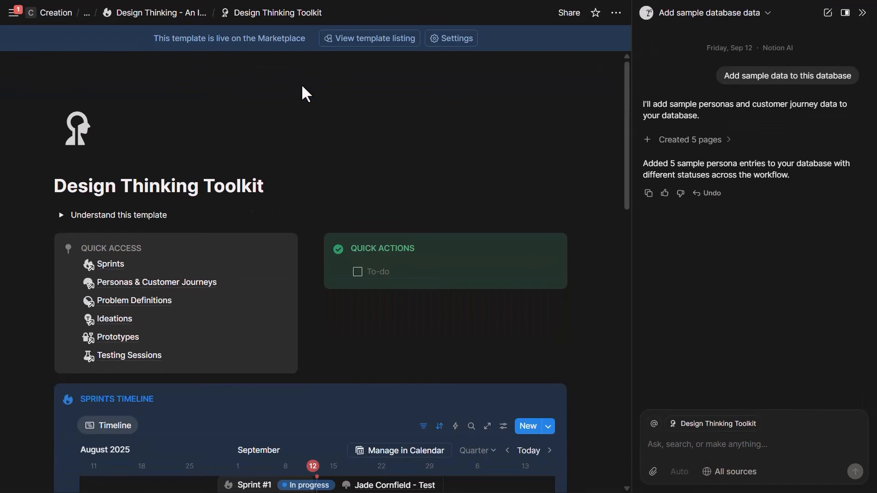
click(694, 430)
text(prod)
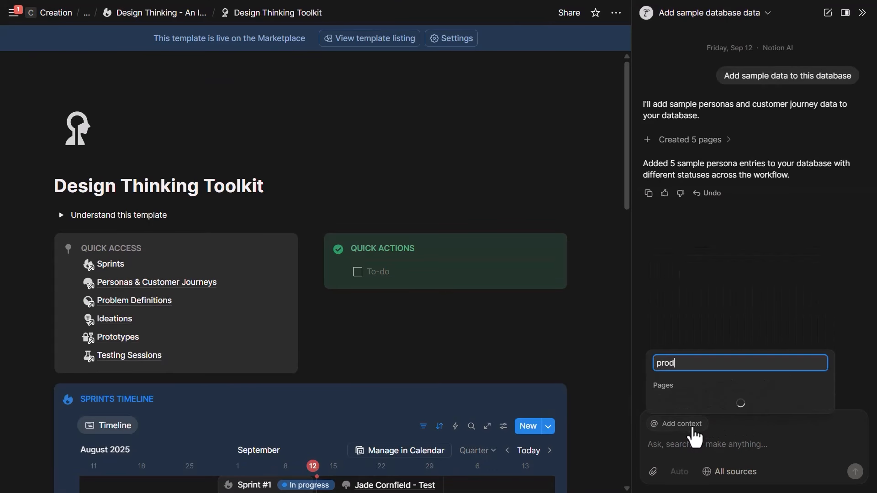
text(uct sales ana)
key(Return)
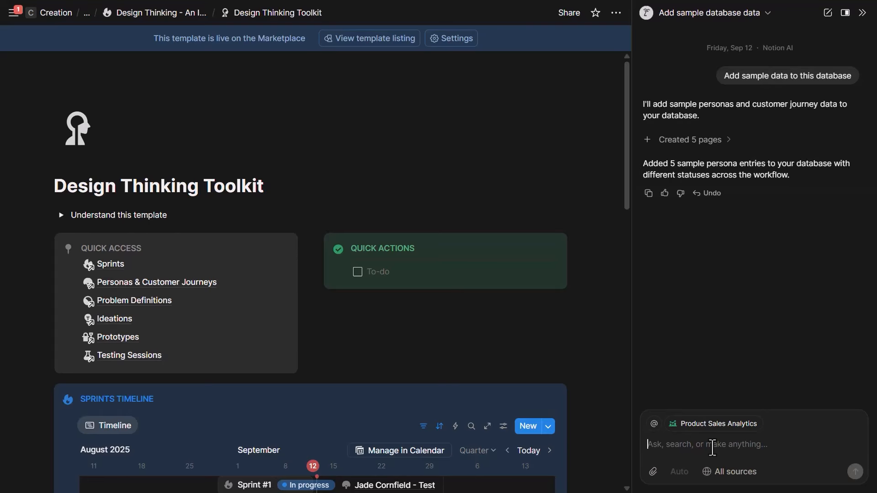
Ask the AI chat "What's the month with the highest revenue?" about the Product Sales Analytics database
text(What's the month w)
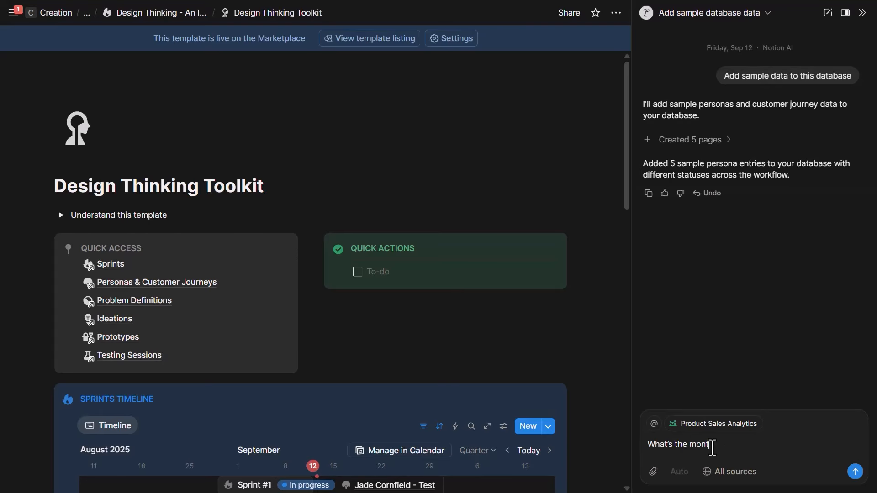
text(ith the highest sales)
key(BackSpace)
key(BackSpace)
key(BackSpace)
key(BackSpace)
key(BackSpace)
text(revenue?)
key(Return)
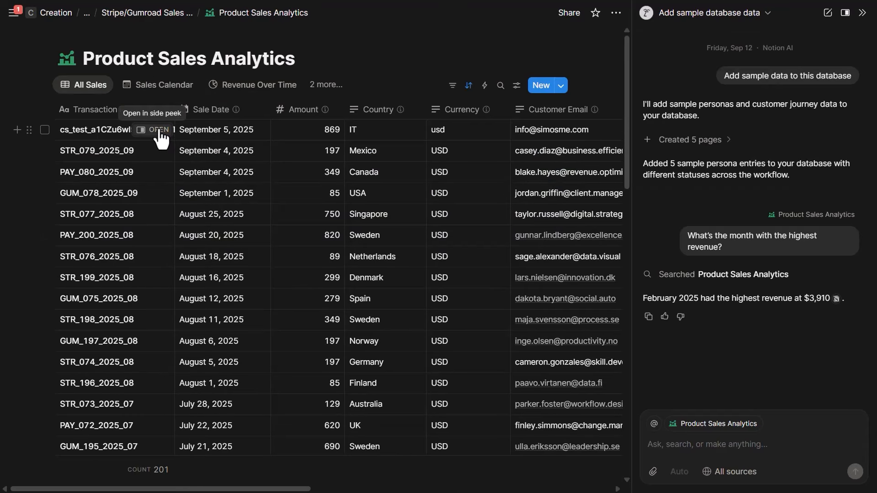
Open the September 5, 2025 transaction and add a formula property named "Is this month"
click(159, 133)
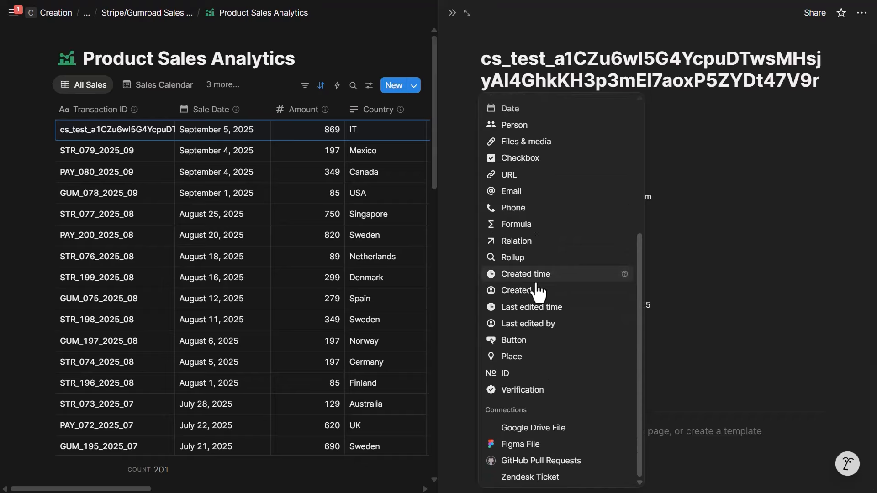
click(516, 223)
text(Is this month)
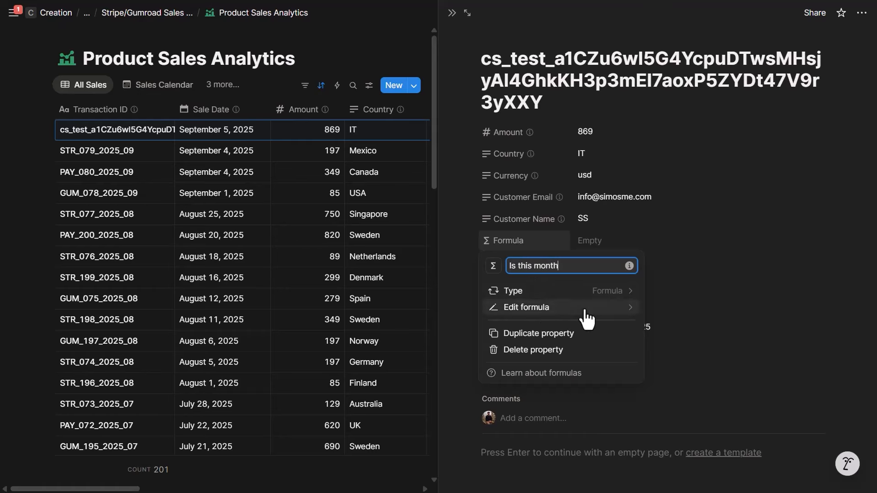
In the new property's formula editor, turn on Show types and preview with the September 5, 2025 transaction's page
click(586, 315)
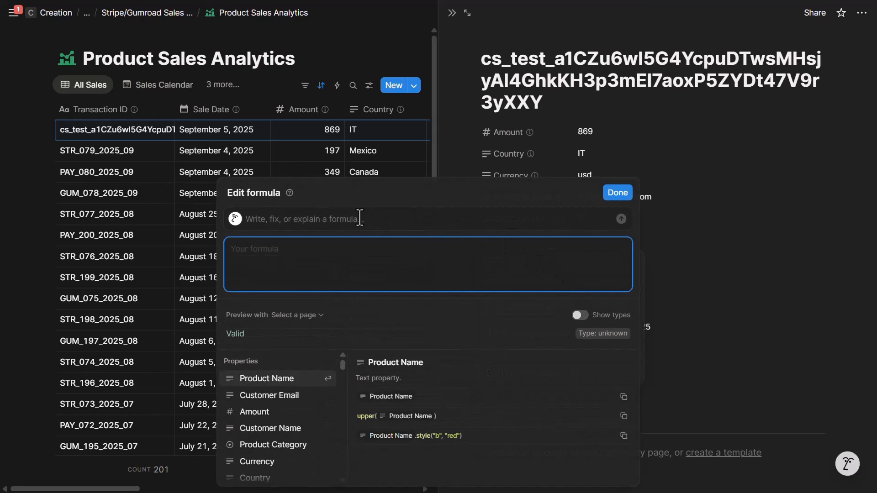
click(581, 316)
click(581, 316)
click(581, 317)
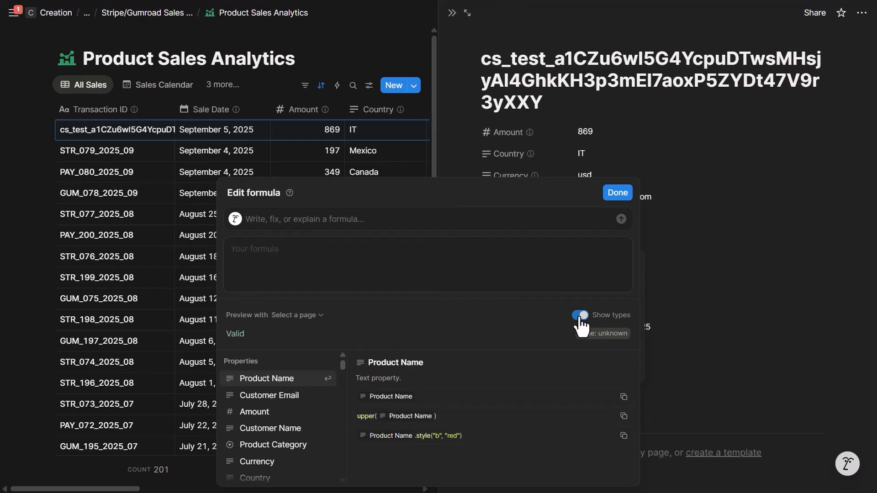
click(313, 316)
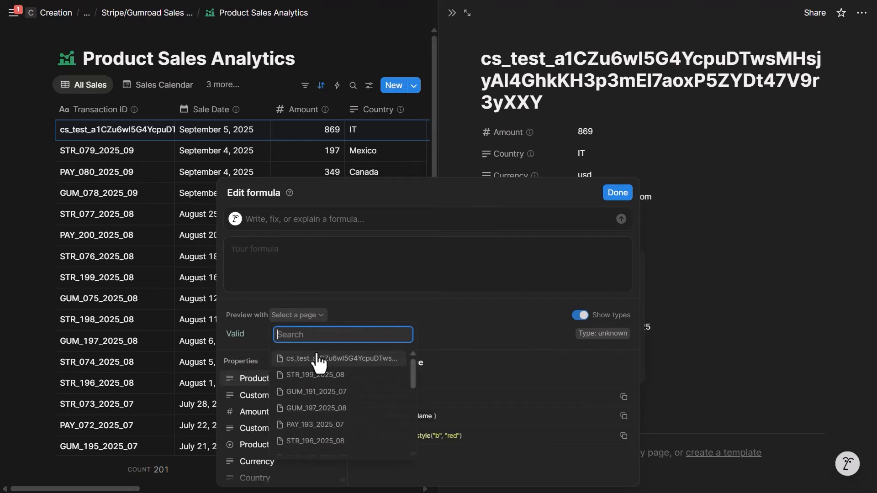
click(321, 361)
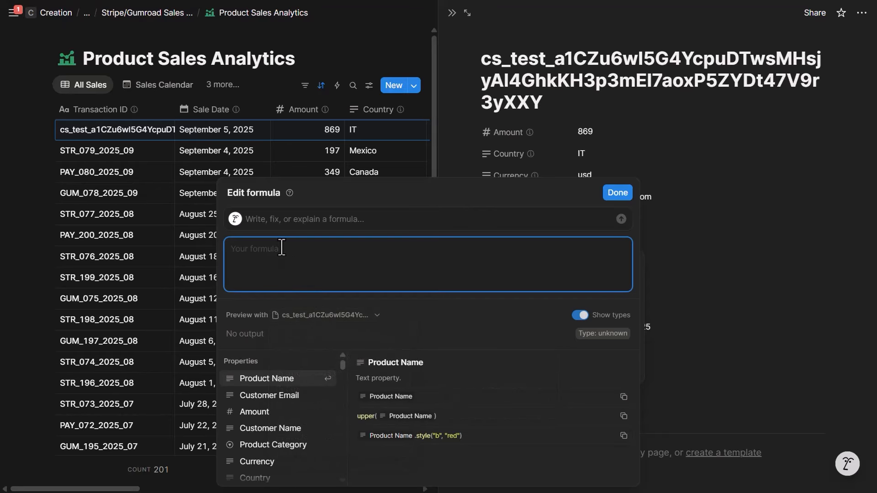
Have the AI write the formula from the prompt "I want to know if the sale is within the current month"
click(284, 223)
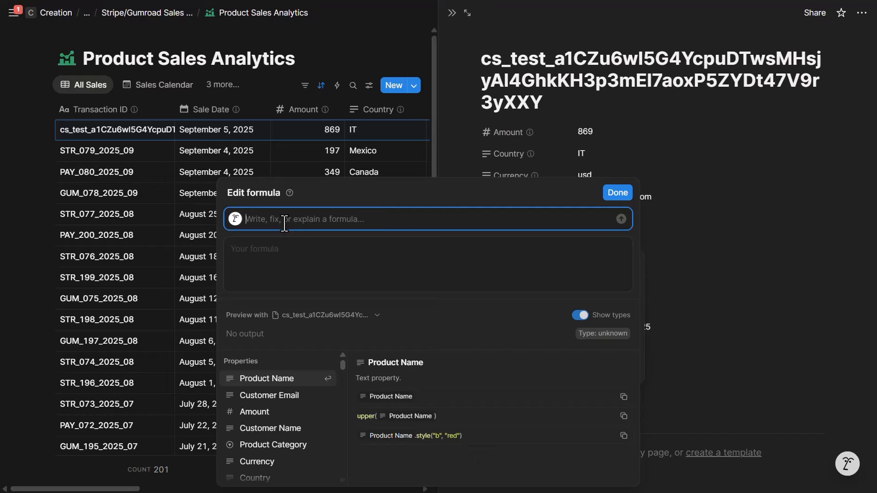
text(I want to know if )
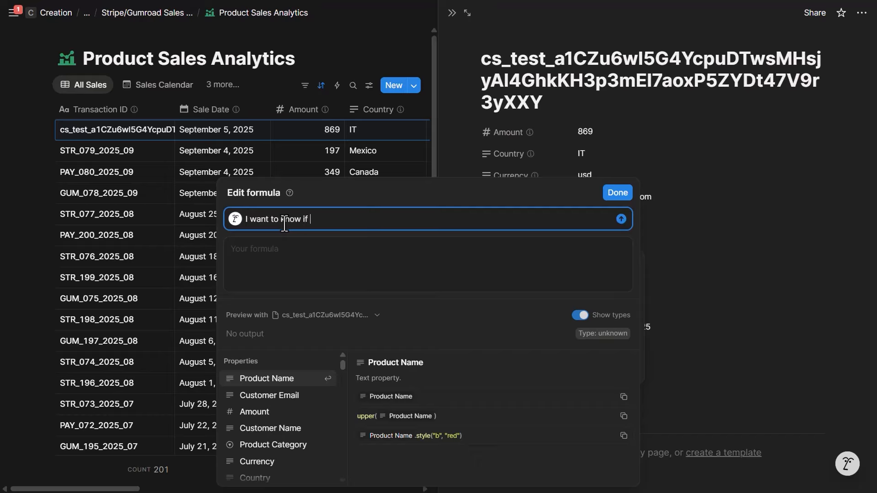
text(the sale is within the current month)
key(Return)
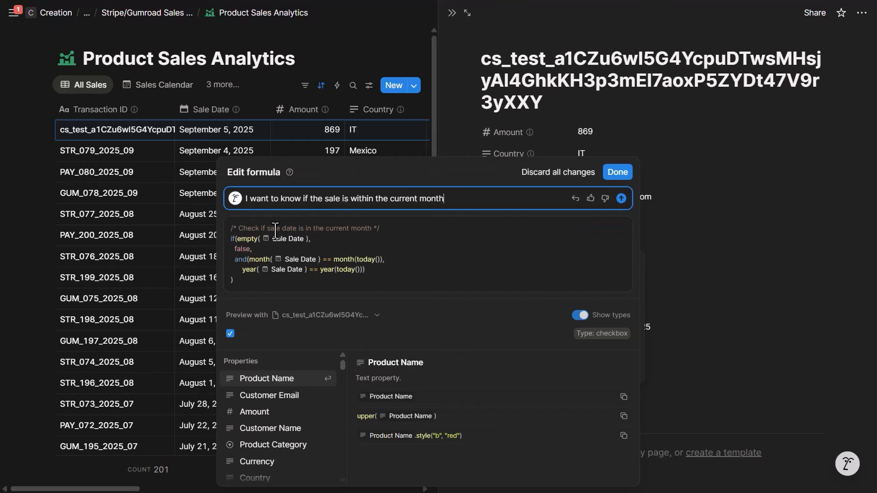
Review the generated formula's comment and its month and year comparisons for Sale Date, and save the formula
triple_click(248, 228)
click(250, 231)
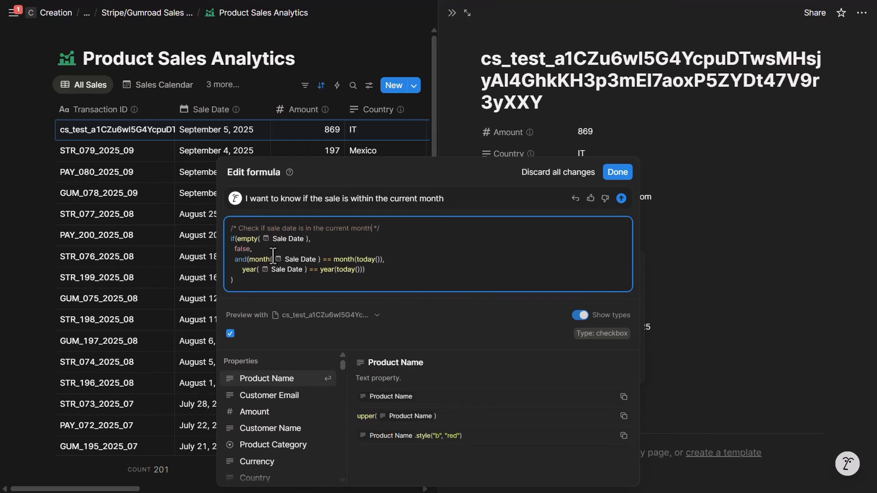
click(355, 259)
text(,)
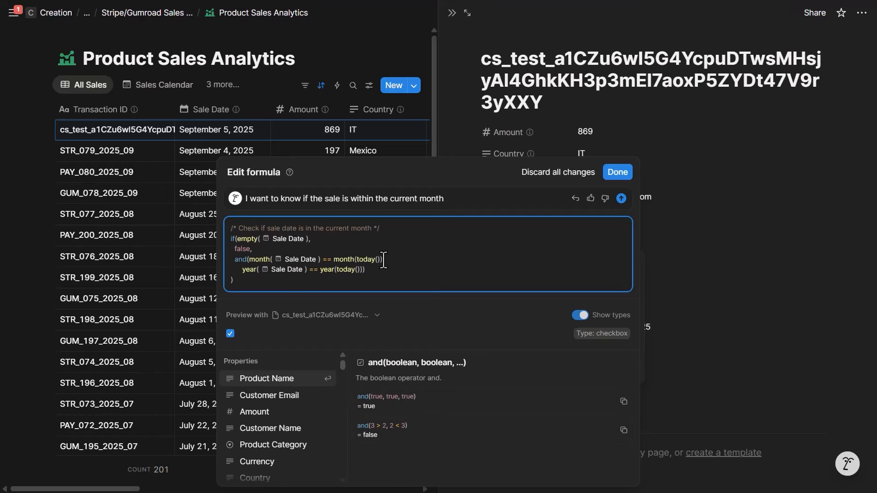
click(245, 270)
click(343, 270)
click(368, 271)
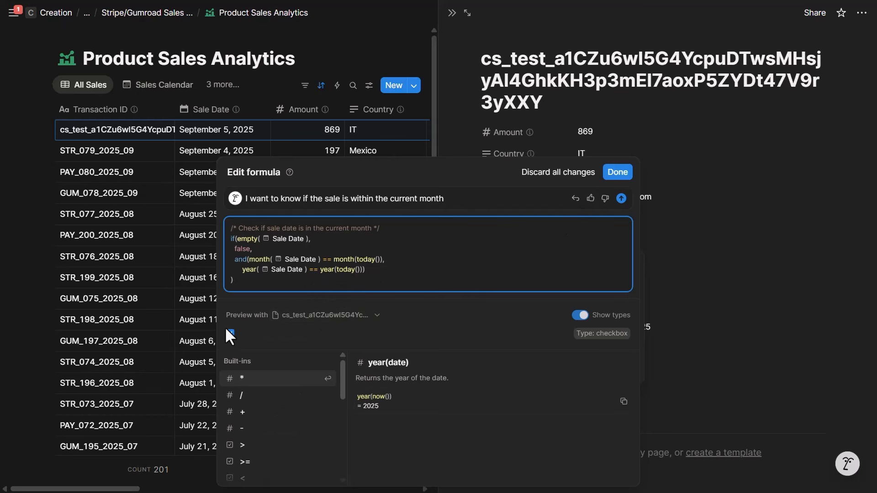
click(611, 185)
click(530, 201)
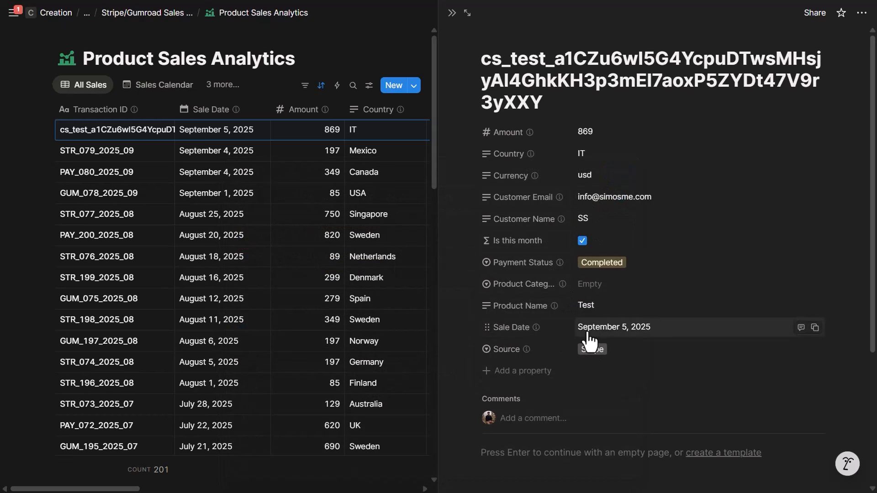
On the August 25, 2025 transaction's page, move the "Is this month" property directly below Sale Date and close the page
click(152, 214)
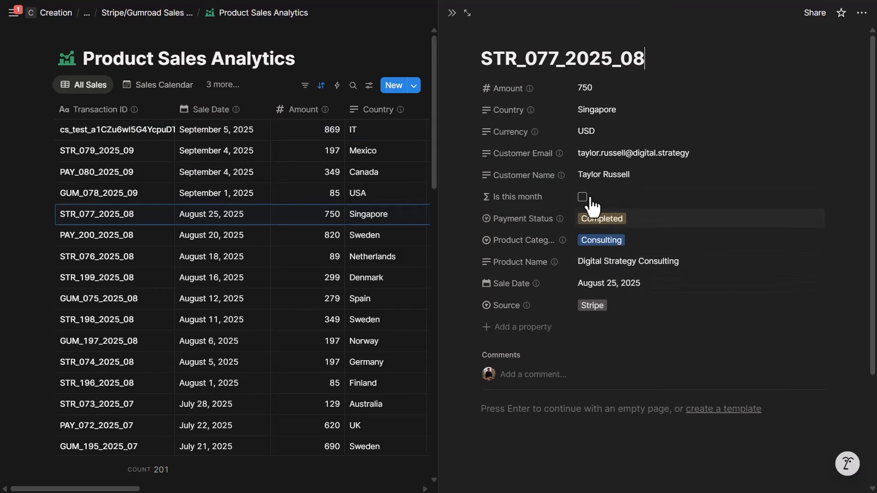
drag(525, 201, 600, 294)
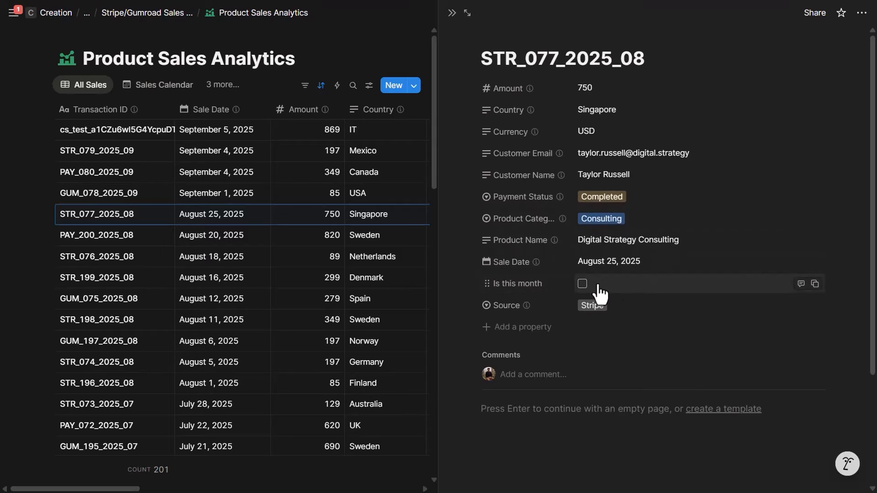
click(454, 16)
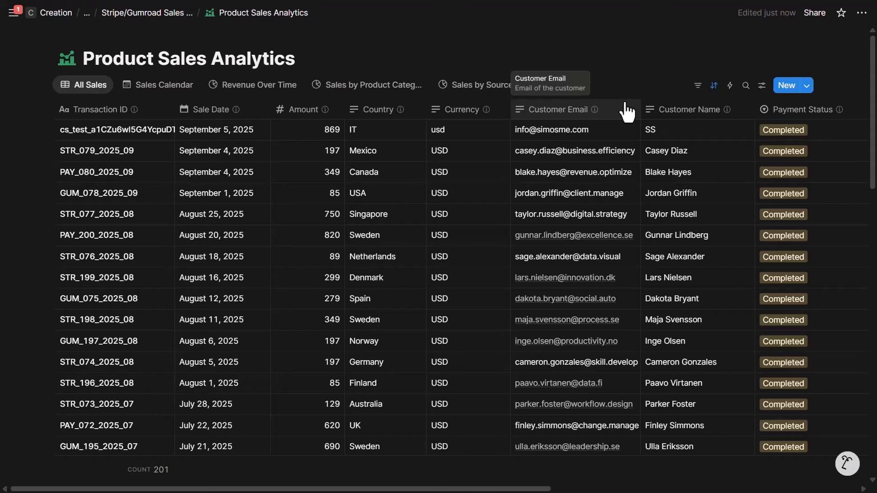